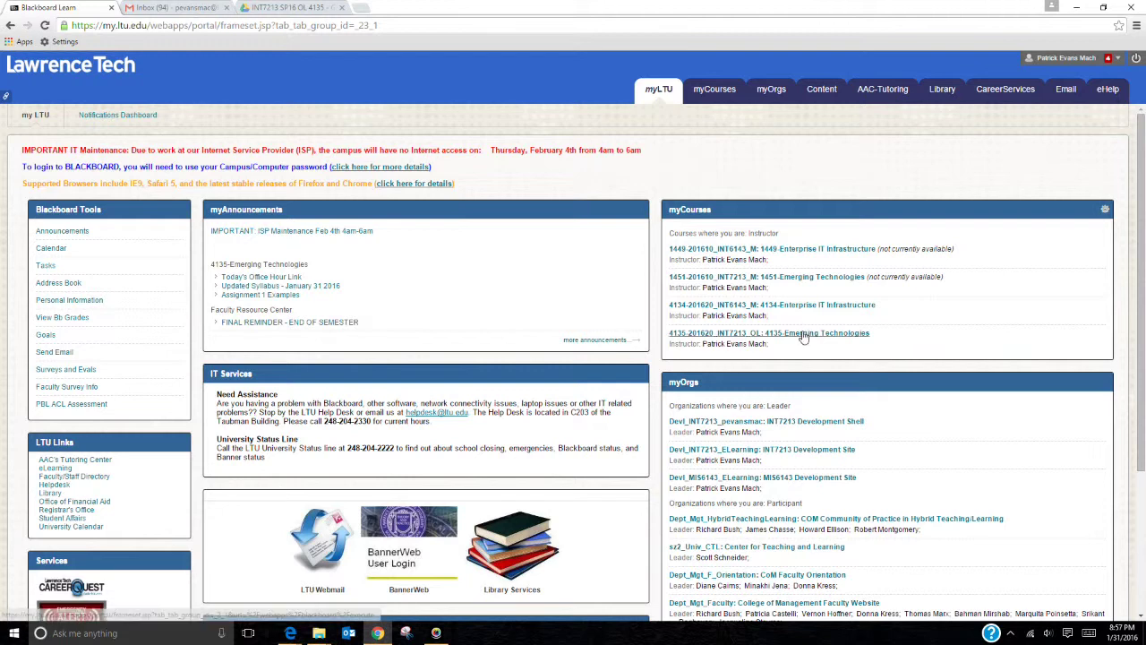
Open the 4135-Emerging Technologies course and review the Assignment #1 evaluation announcement with its group table.
{"action": "left_click", "coordinate": [804, 336]}
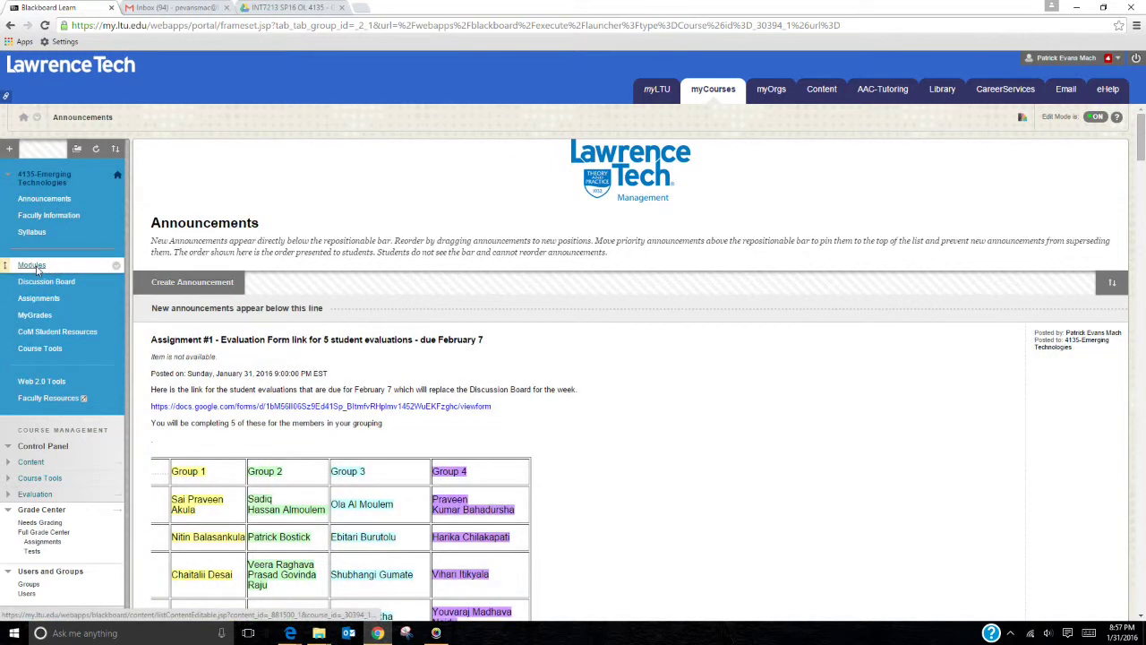
{"action": "left_click", "coordinate": [34, 267]}
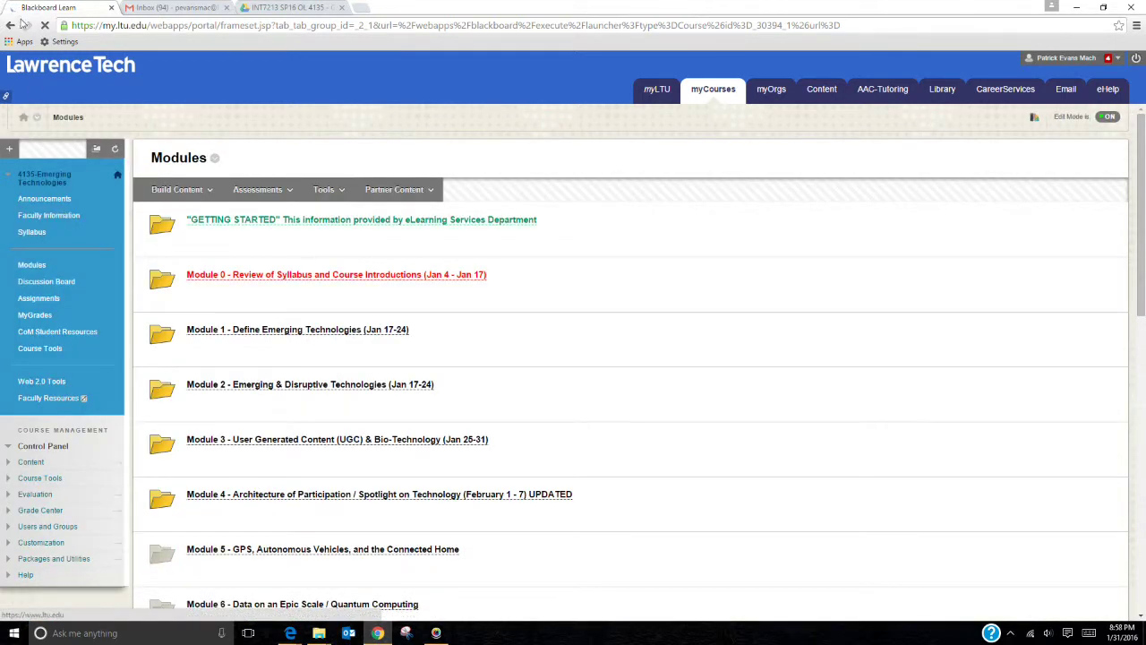
{"action": "left_click", "coordinate": [11, 27]}
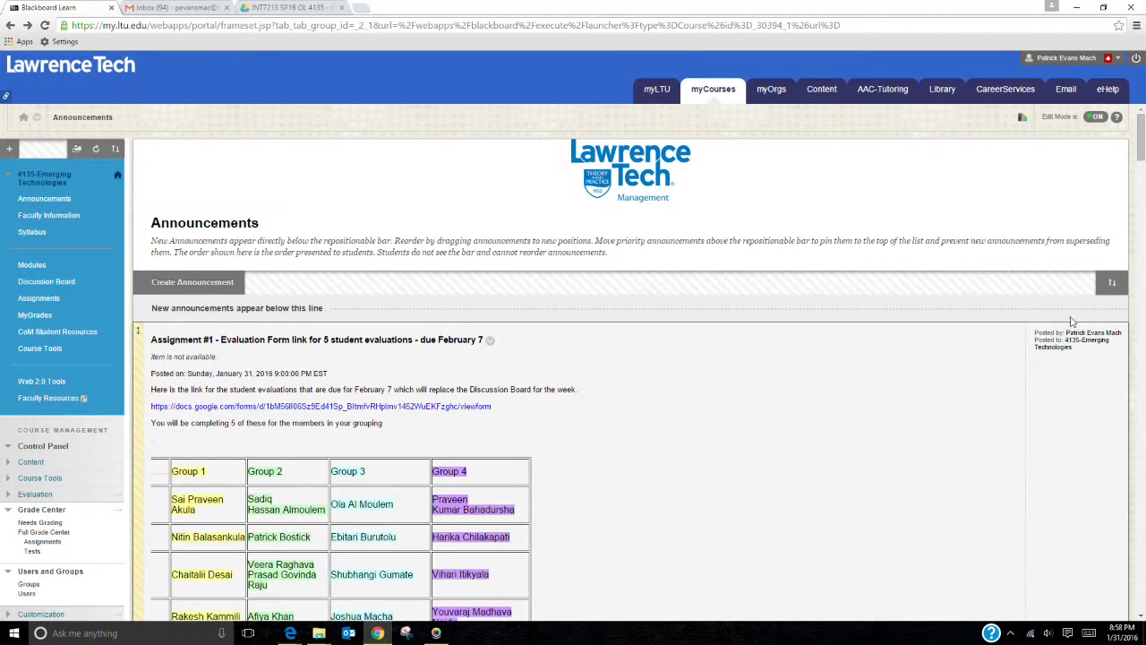
{"action": "left_click_drag", "start_coordinate": [1142, 146], "coordinate": [1142, 163]}
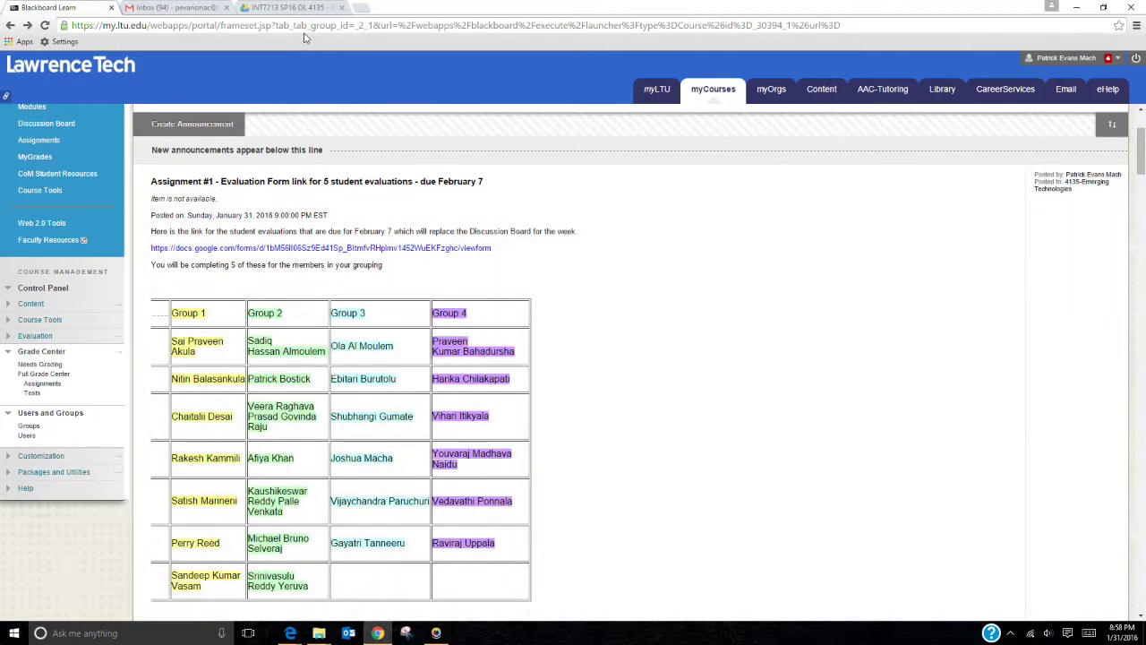
Open the INT7213 Assignment 1 form in Google Forms and check the question types for Classmates Name, keeping Dropdown.
{"action": "left_click", "coordinate": [305, 13]}
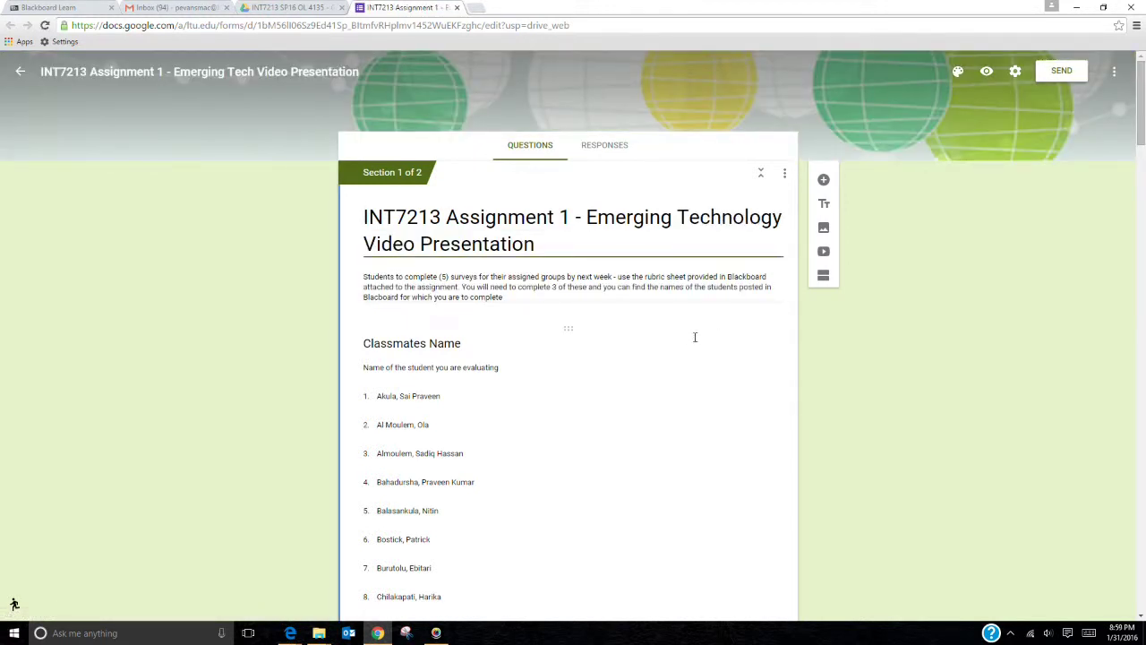
{"action": "left_click", "coordinate": [568, 330]}
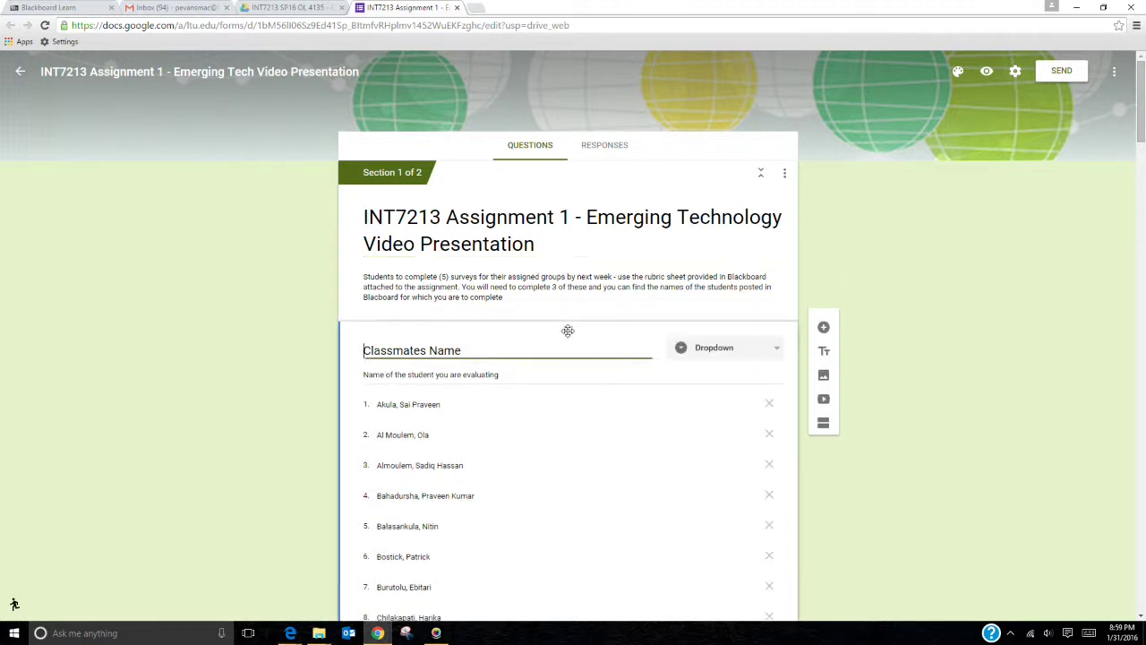
{"action": "left_click", "coordinate": [682, 351]}
{"action": "left_click", "coordinate": [682, 352]}
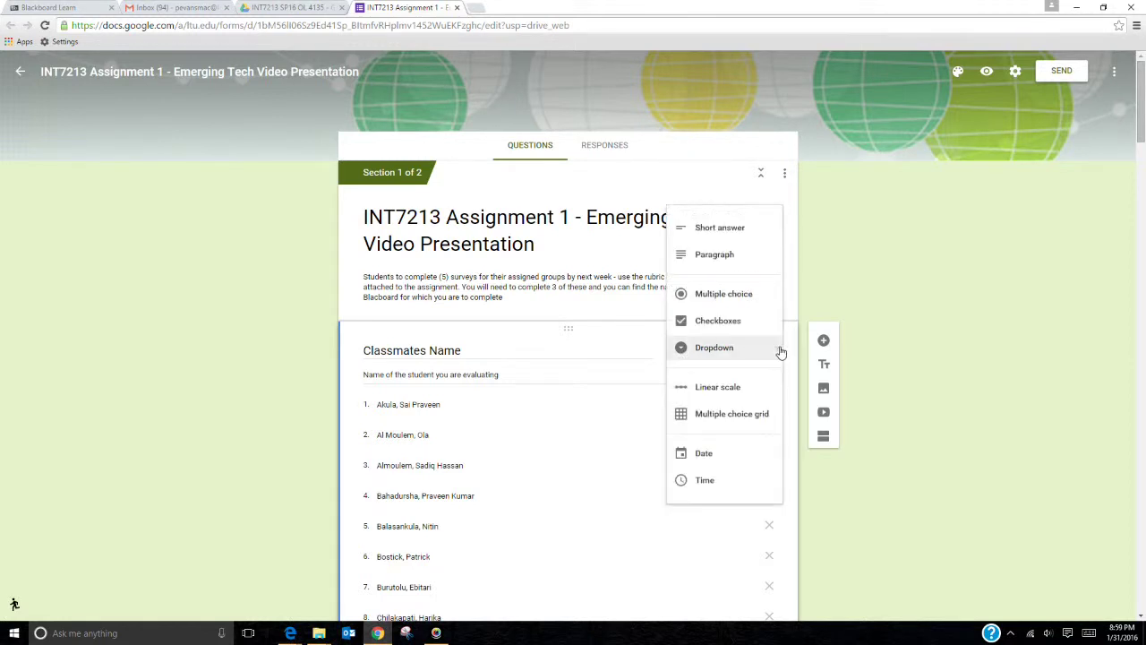
{"action": "left_click", "coordinate": [720, 349]}
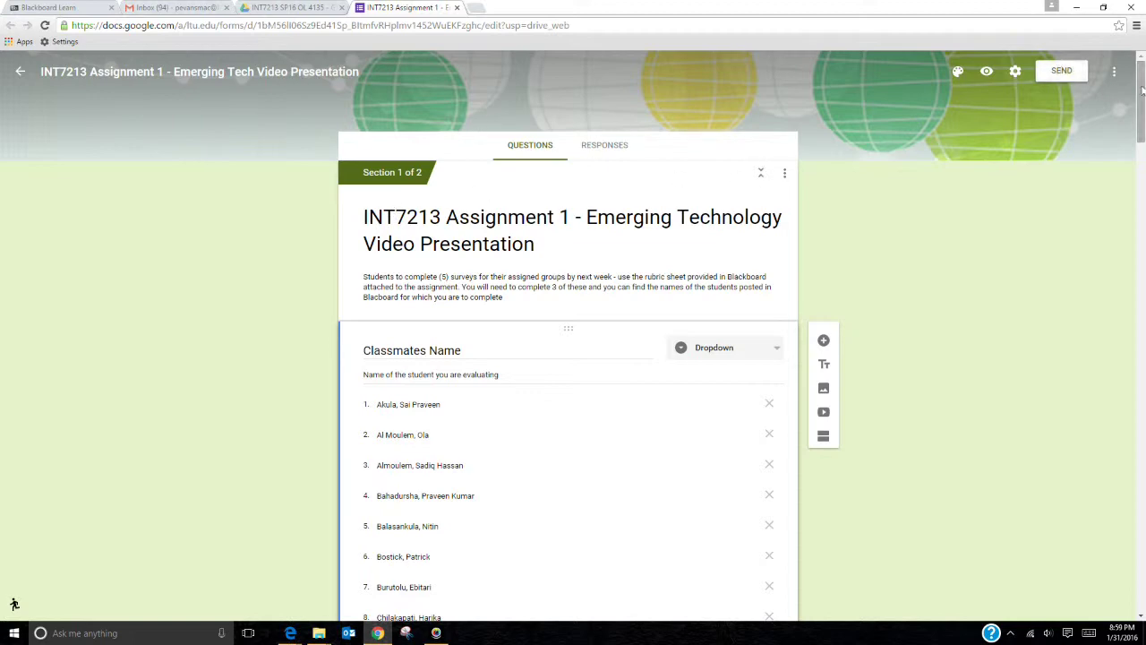
Preview the form and choose the name of the student being evaluated under Classmates Name.
{"action": "mouse_move", "coordinate": [1142, 87]}
{"action": "left_mouse_down"}
{"action": "mouse_move", "coordinate": [1142, 295]}
{"action": "mouse_move", "coordinate": [1142, 90]}
{"action": "left_mouse_up"}
{"action": "left_click", "coordinate": [983, 75]}
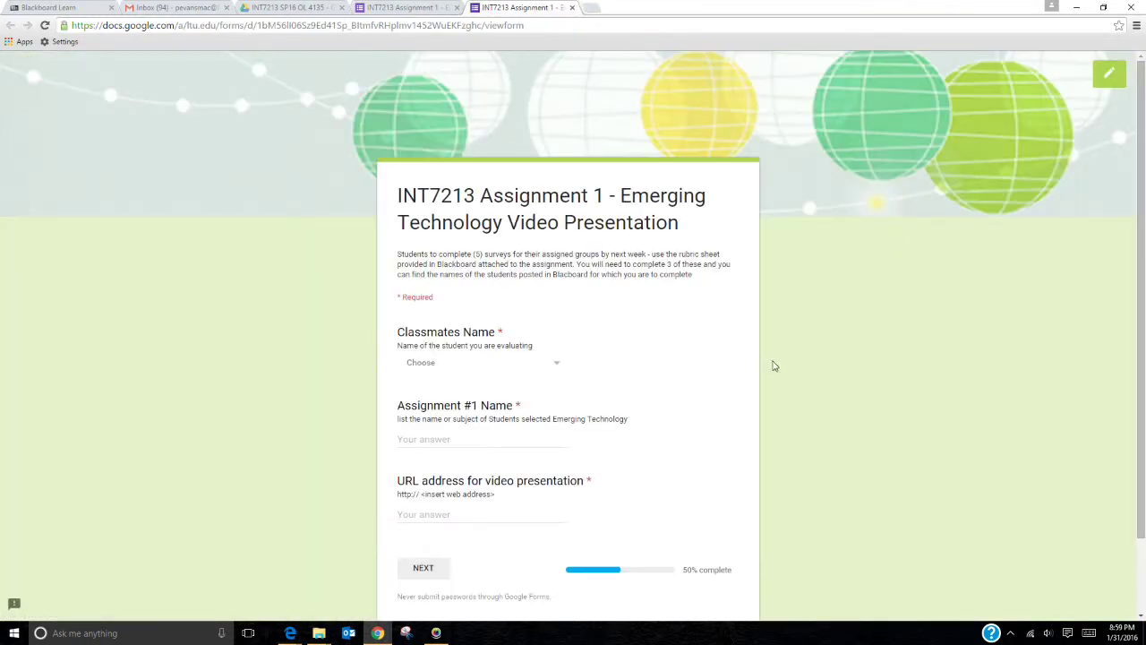
{"action": "scroll", "coordinate": [1135, 269], "scroll_direction": "down", "scroll_amount": 1}
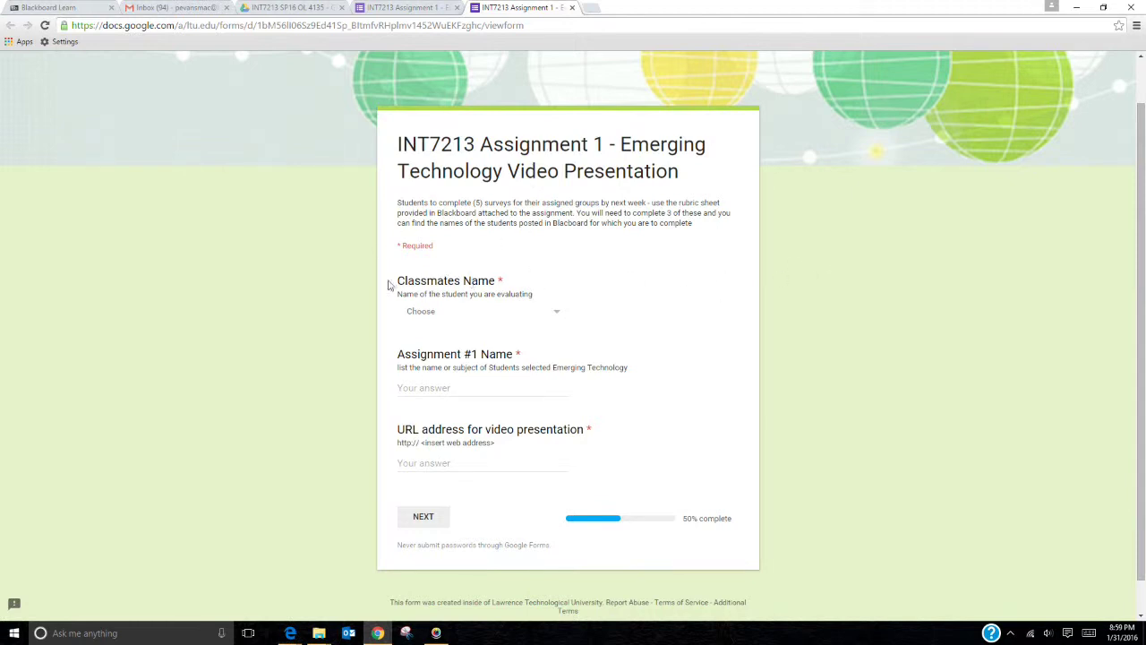
{"action": "left_click", "coordinate": [556, 315]}
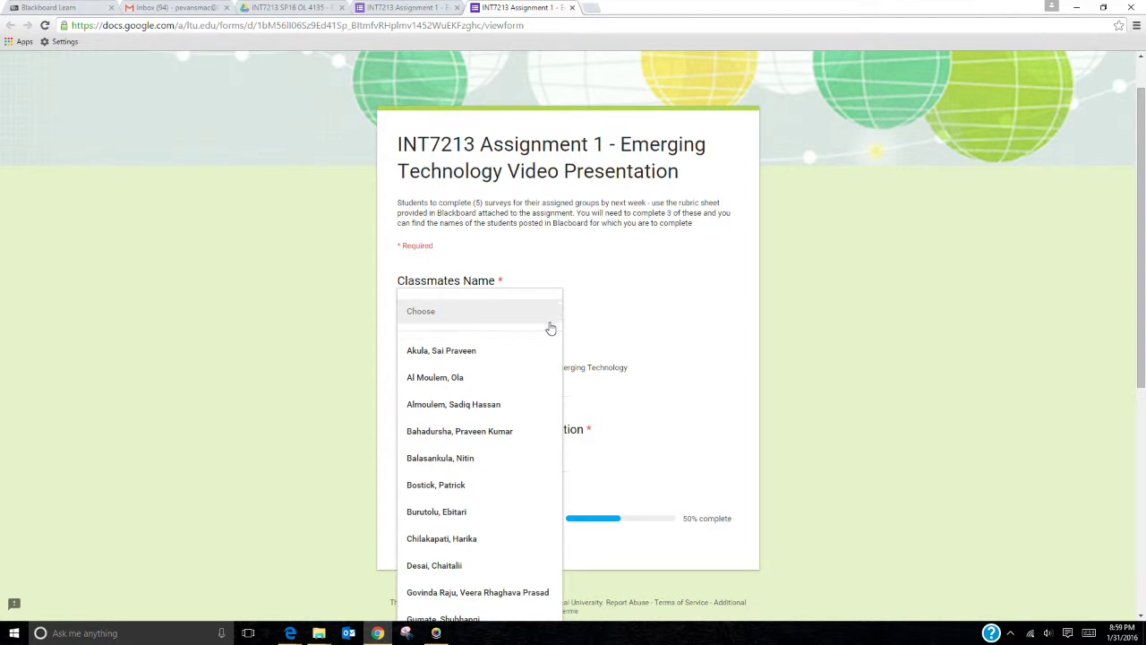
{"action": "left_click", "coordinate": [508, 517]}
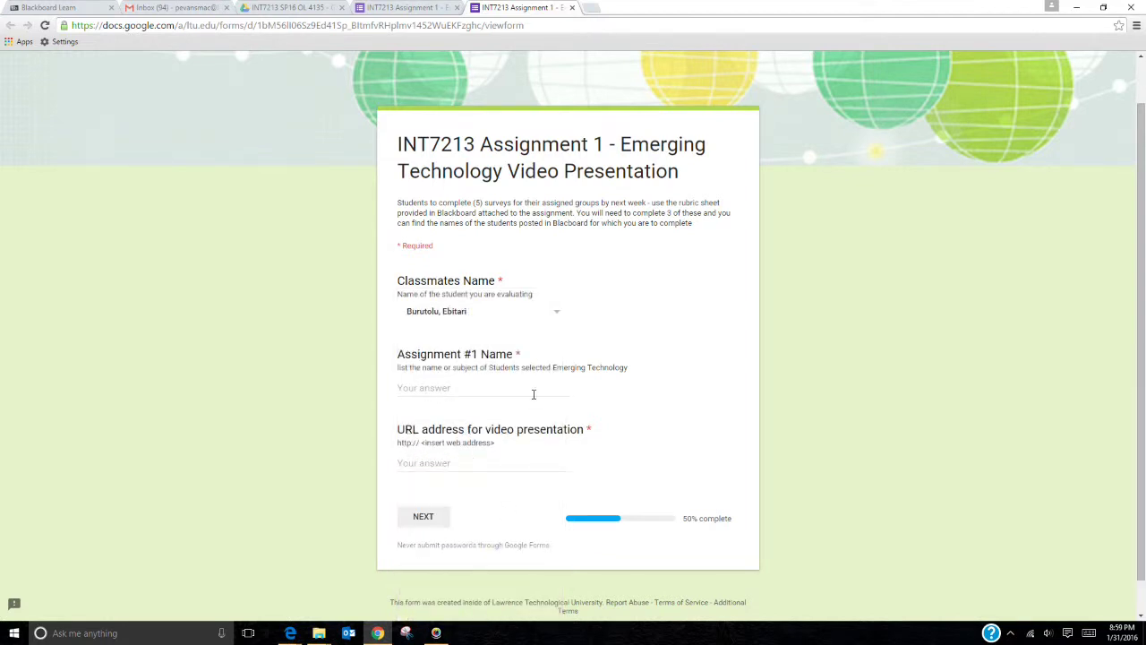
Enter "Video Tech Project 1" as the Assignment #1 Name.
{"action": "left_click", "coordinate": [446, 387]}
{"action": "type", "text": "Videop Tec"}
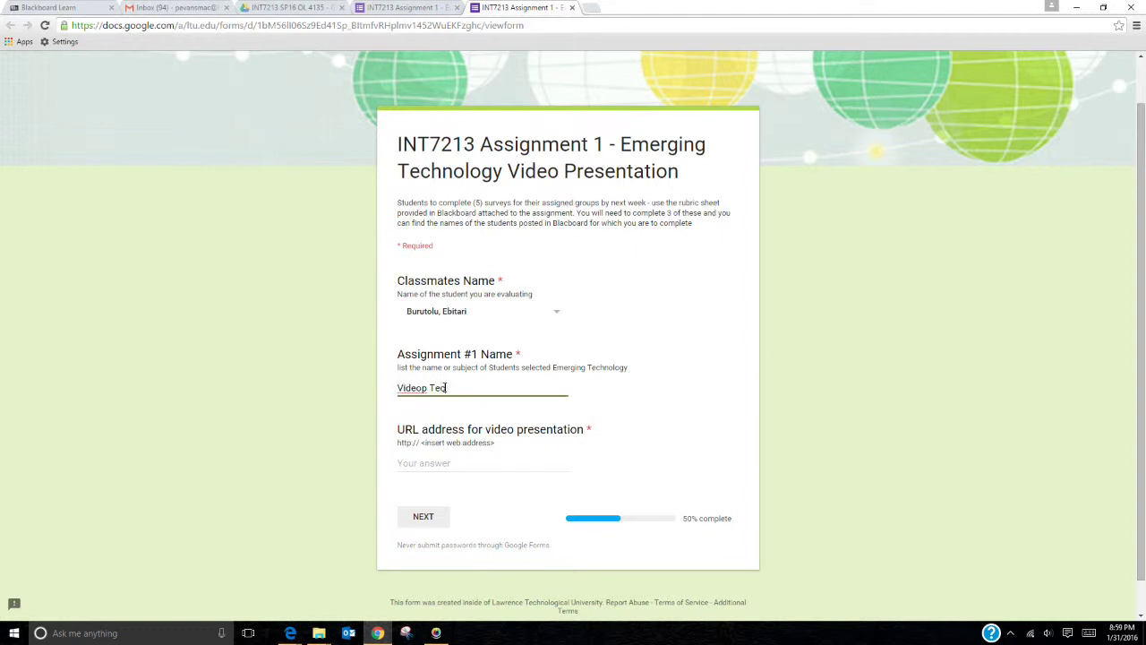
{"action": "scroll", "coordinate": [446, 388], "scroll_direction": "up", "scroll_amount": 1}
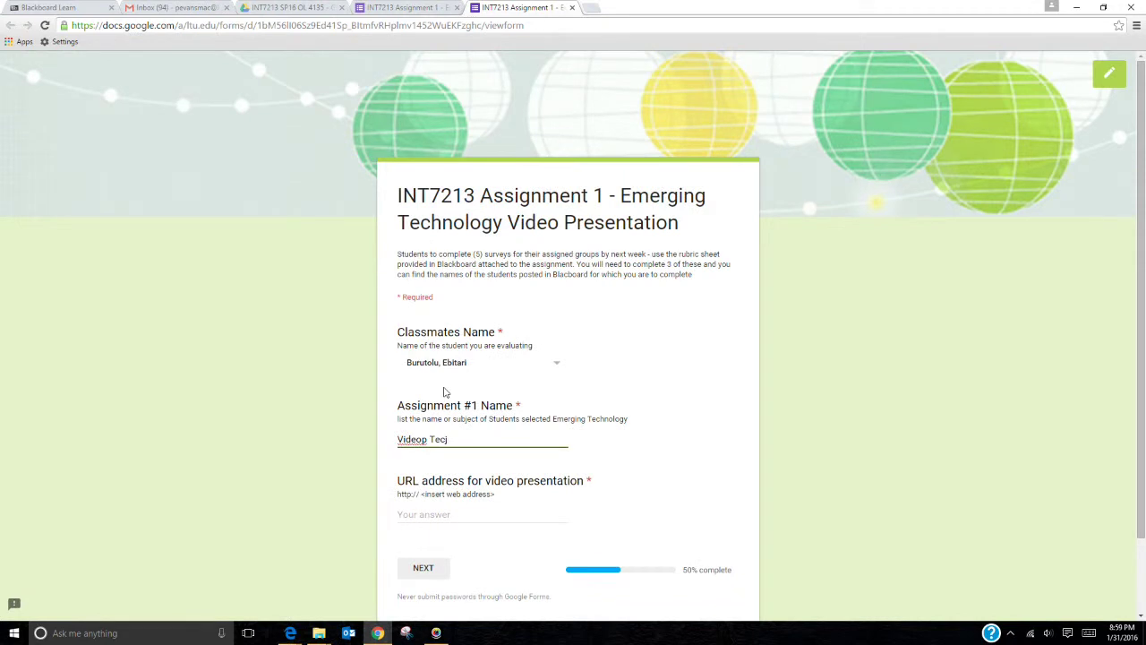
{"action": "type", "text": "j"}
{"action": "left_click", "coordinate": [427, 440]}
{"action": "key", "text": "BackSpace"}
{"action": "type", "text": "h Project 1"}
{"action": "left_click", "coordinate": [495, 494]}
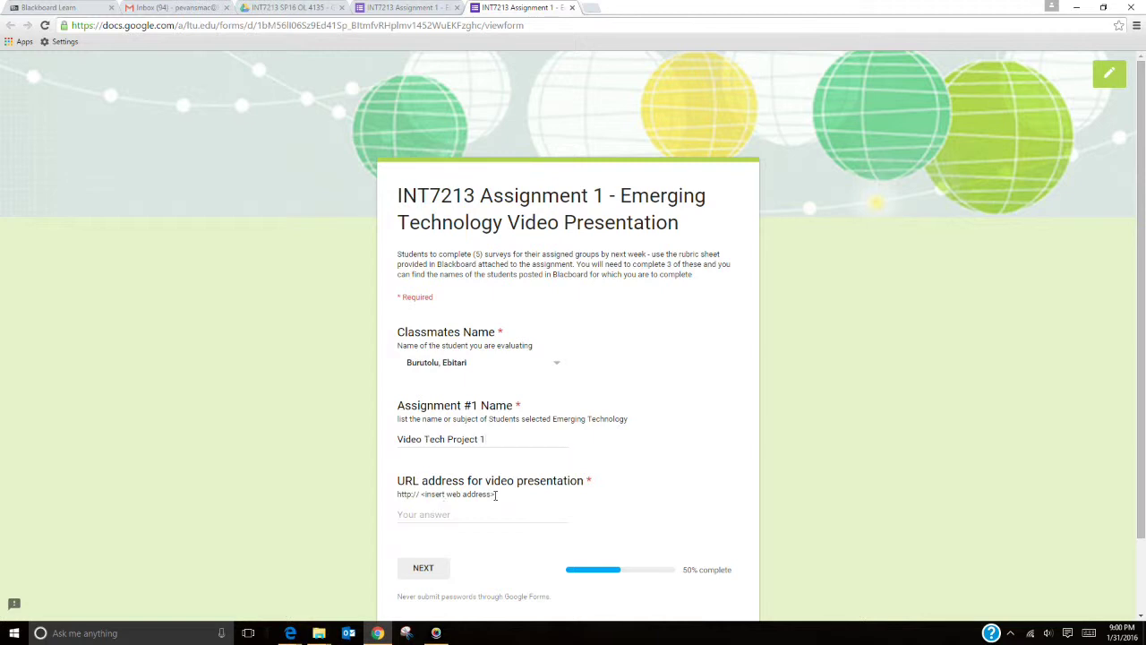
{"action": "left_click", "coordinate": [430, 514]}
{"action": "type", "text": "http://"}
{"action": "type", "text": "www."}
{"action": "type", "text": "vimeo.com"}
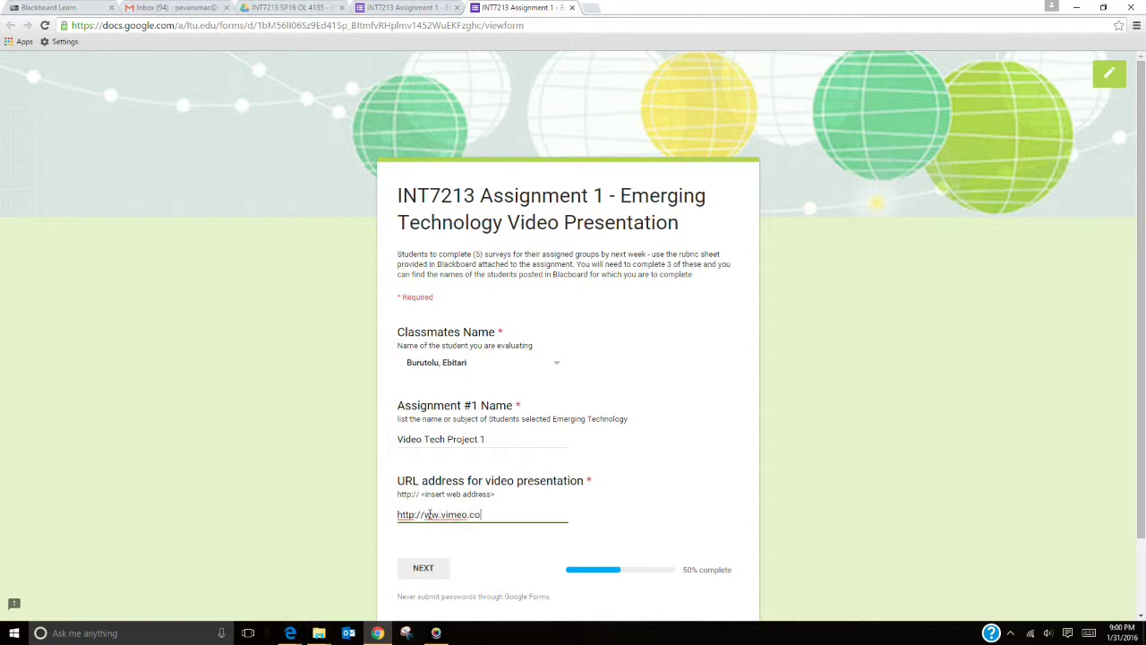
{"action": "type", "text": "/"}
{"action": "type", "text": "iuwriew65347"}
{"action": "left_click", "coordinate": [436, 573]}
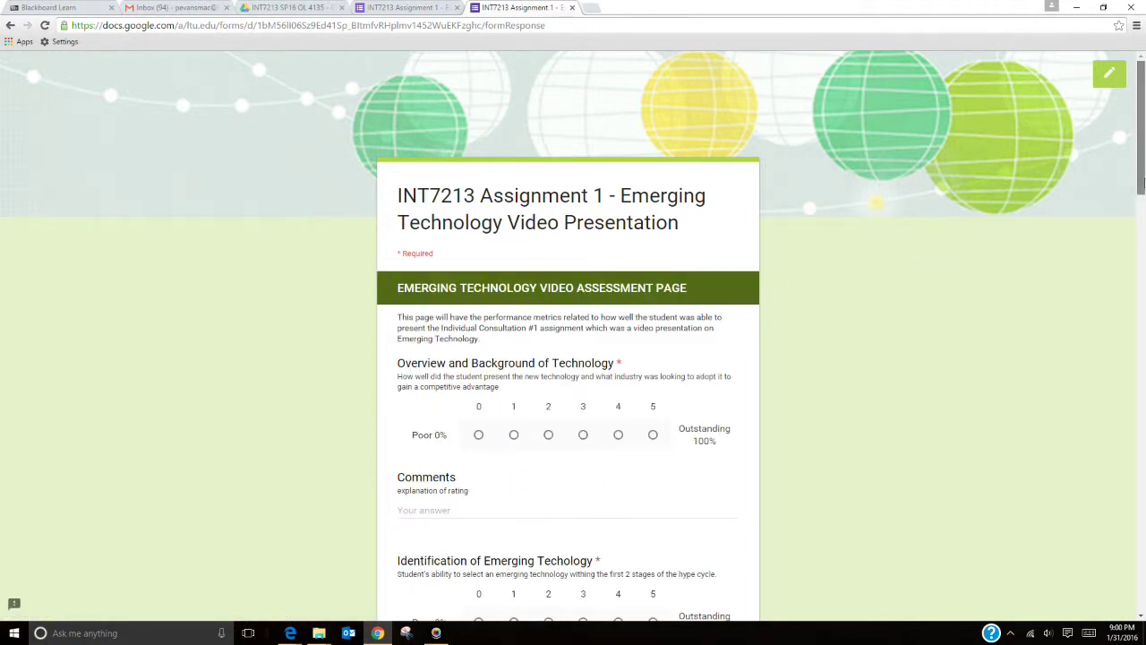
Rate Overview and Background of Technology 5 and comment that the student "went into great depth and fully developed this section especially with <example>".
{"action": "left_click_drag", "start_coordinate": [1142, 184], "coordinate": [1142, 215]}
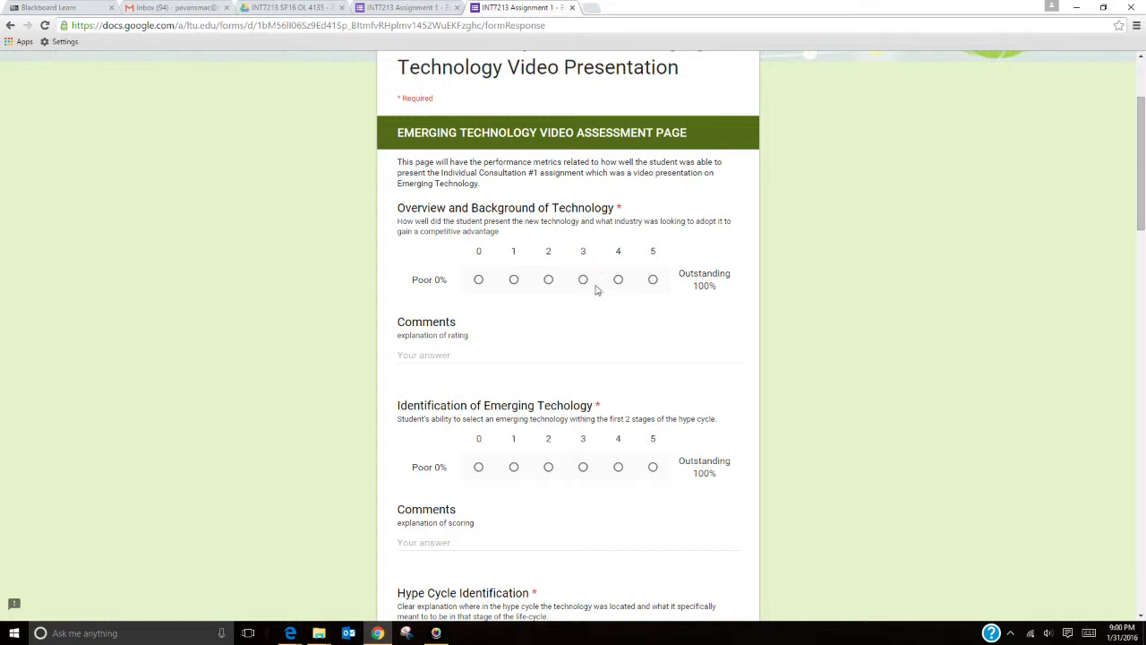
{"action": "left_click", "coordinate": [653, 280]}
{"action": "left_click", "coordinate": [436, 356]}
{"action": "type", "text": "Ebi"}
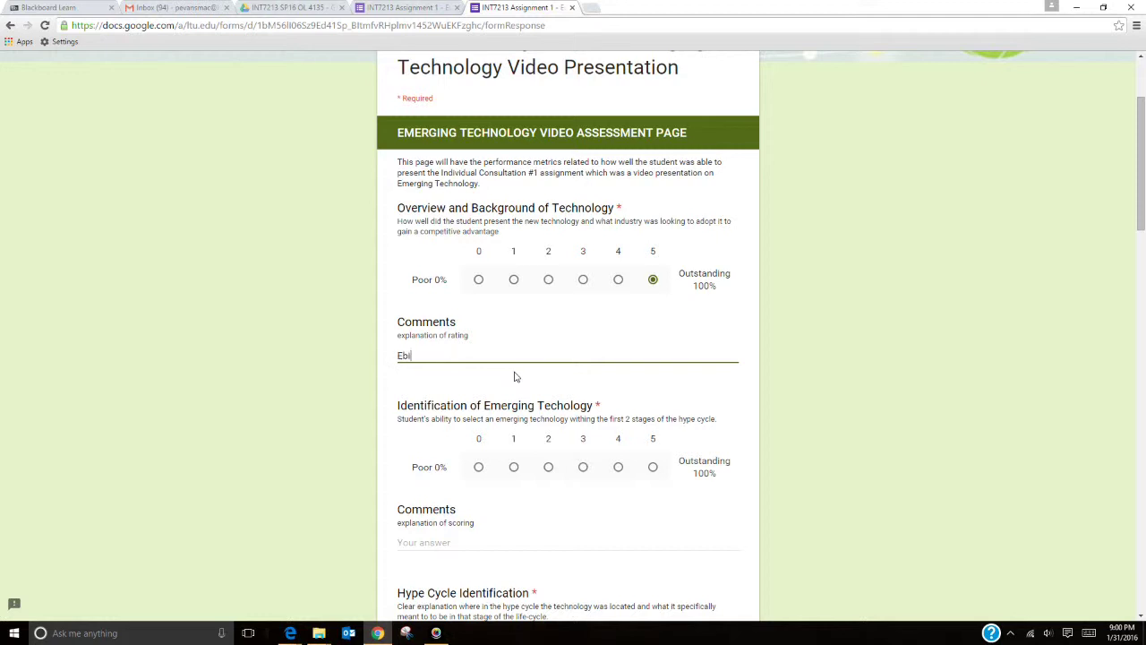
{"action": "type", "text": "tari went into great depth and fully dev"}
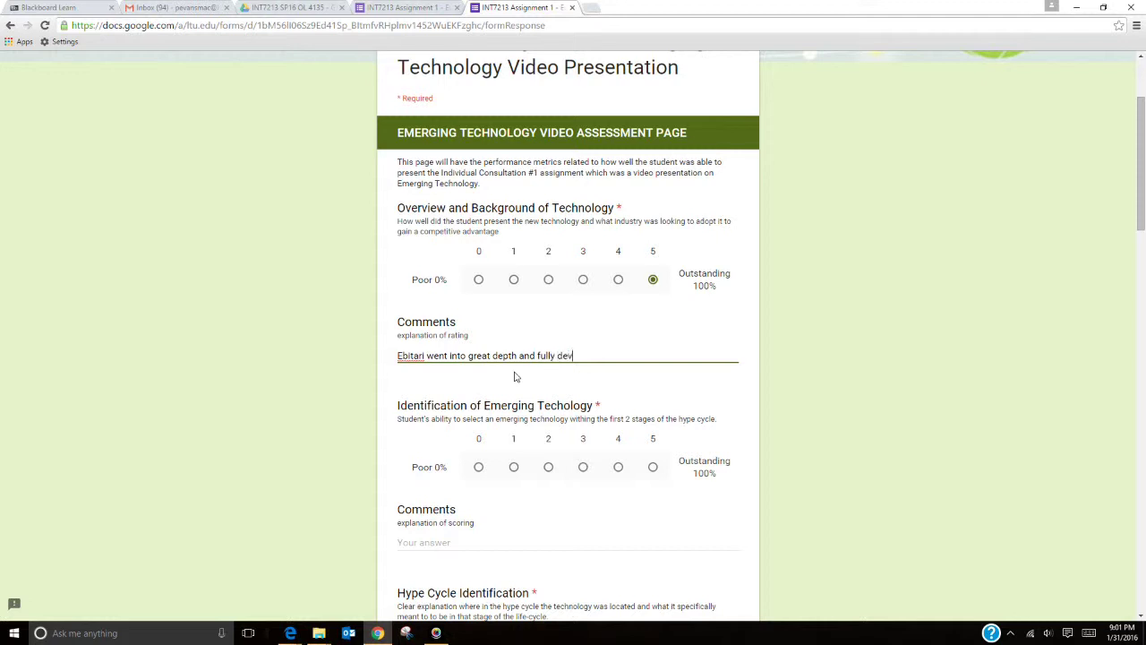
{"action": "type", "text": "eloped this section especial"}
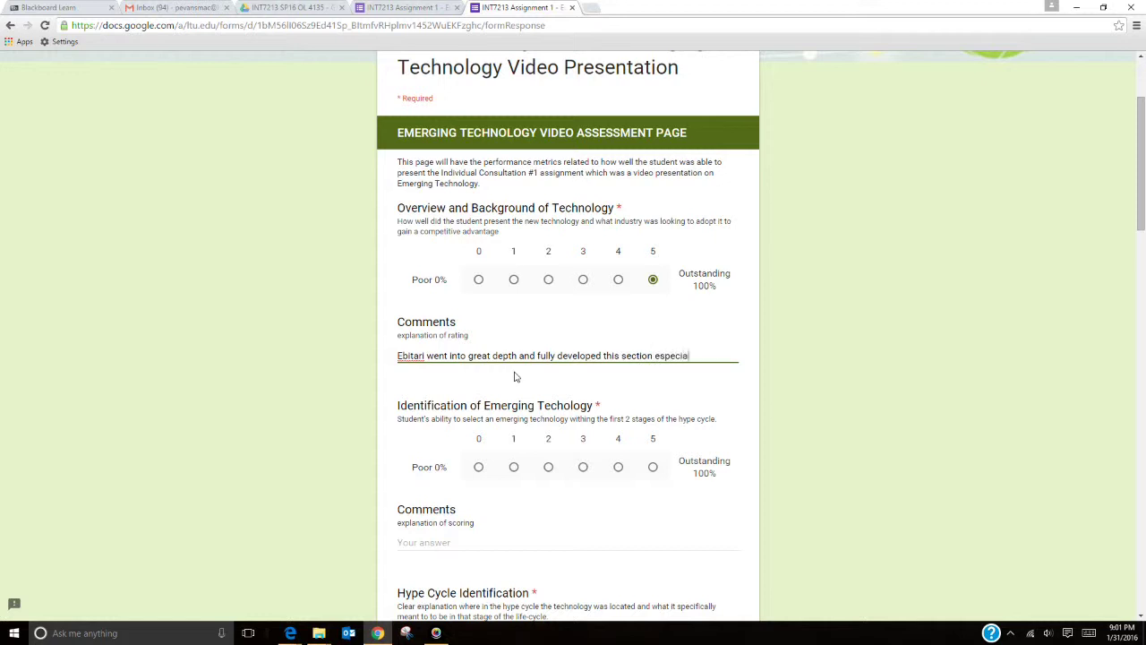
{"action": "type", "text": "ly with <example>"}
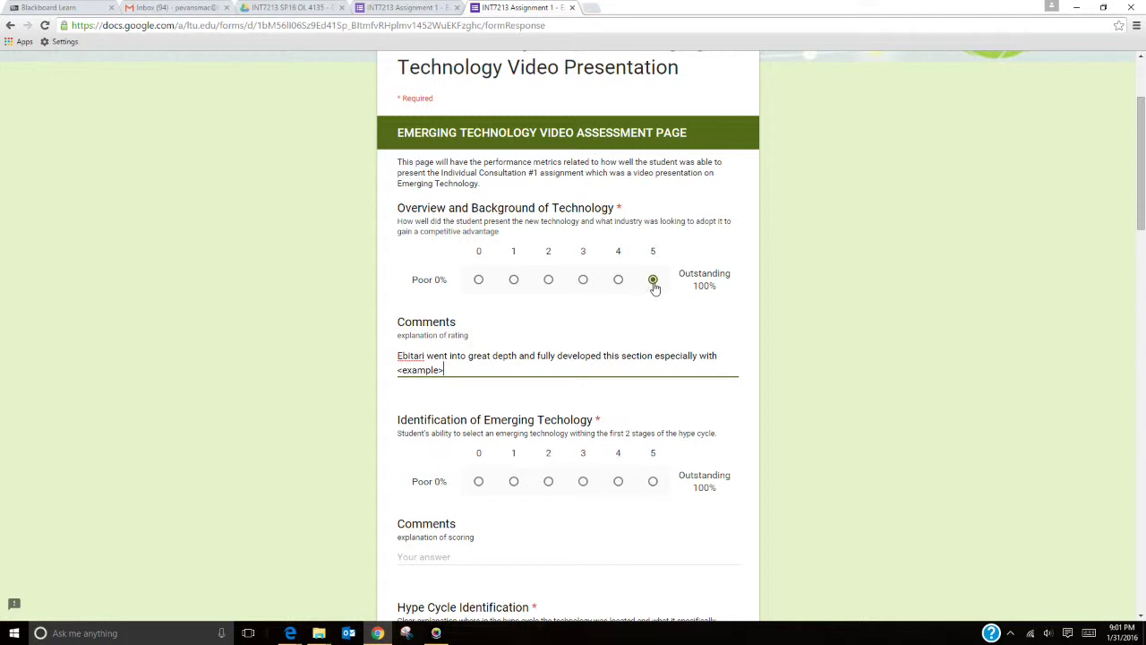
Change the Overview and Background rating to 3 and reword its comment to "went into some depth but could have gone into more detail on (example)".
{"action": "left_click", "coordinate": [583, 280]}
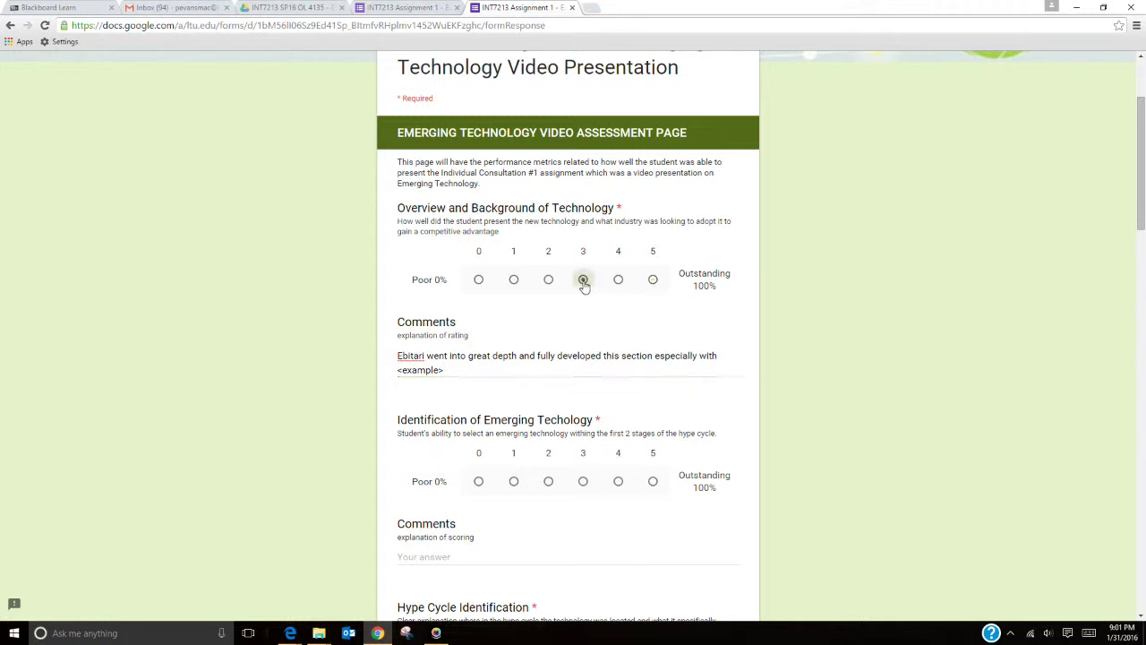
{"action": "double_click", "coordinate": [490, 356]}
{"action": "type", "text": "some"}
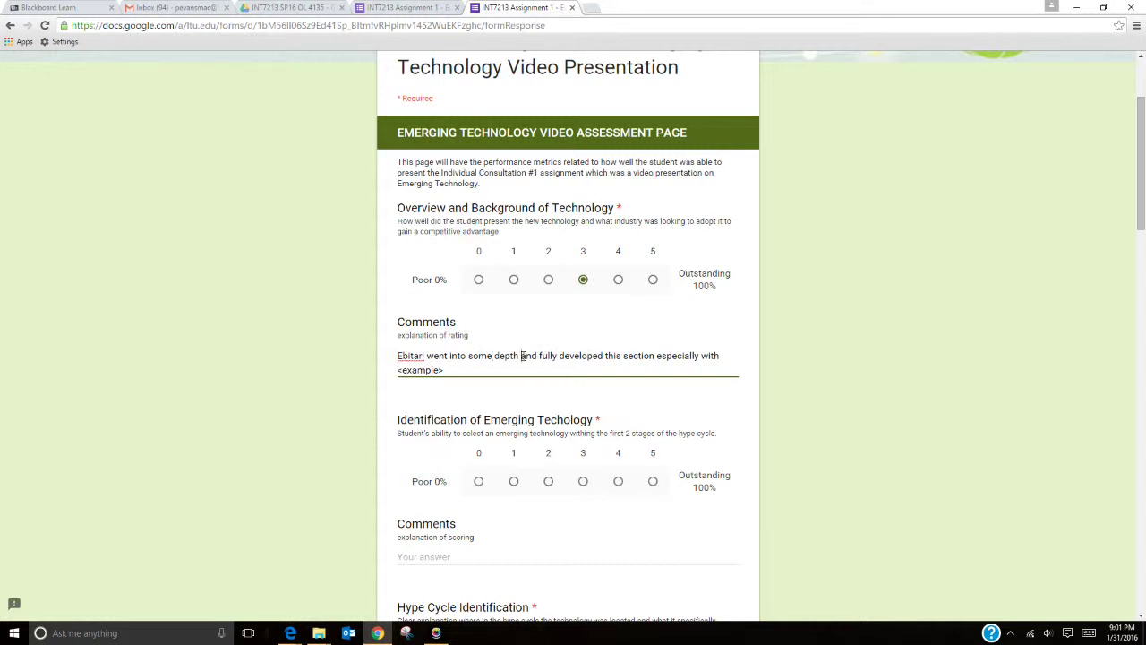
{"action": "left_click_drag", "start_coordinate": [521, 355], "coordinate": [616, 370]}
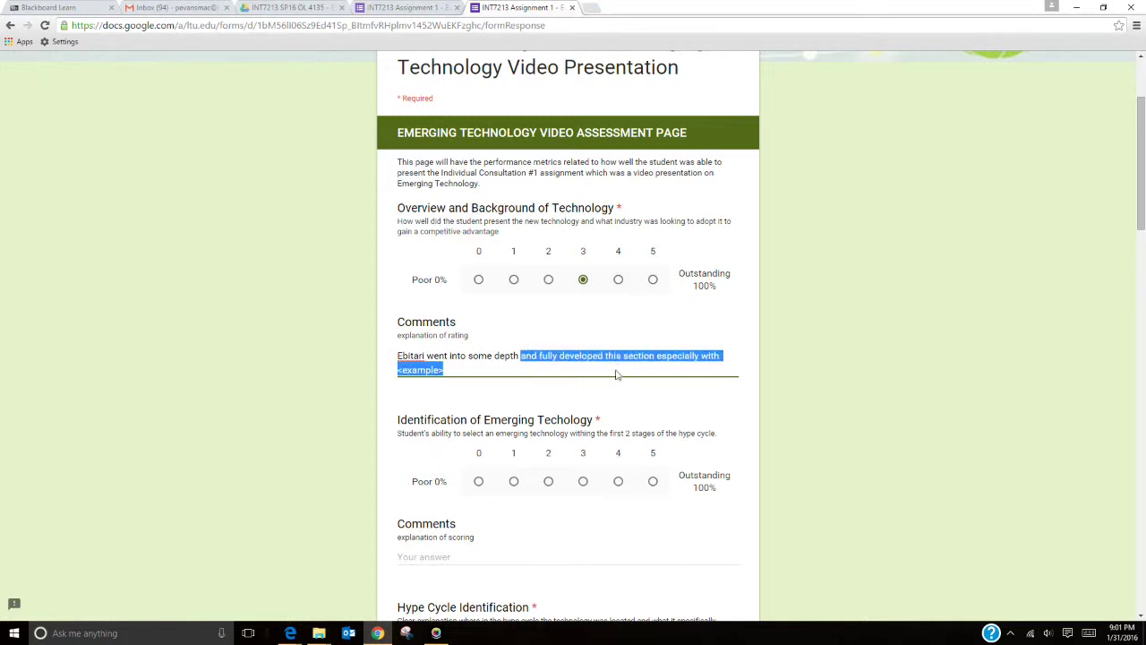
{"action": "type", "text": "but could hav"}
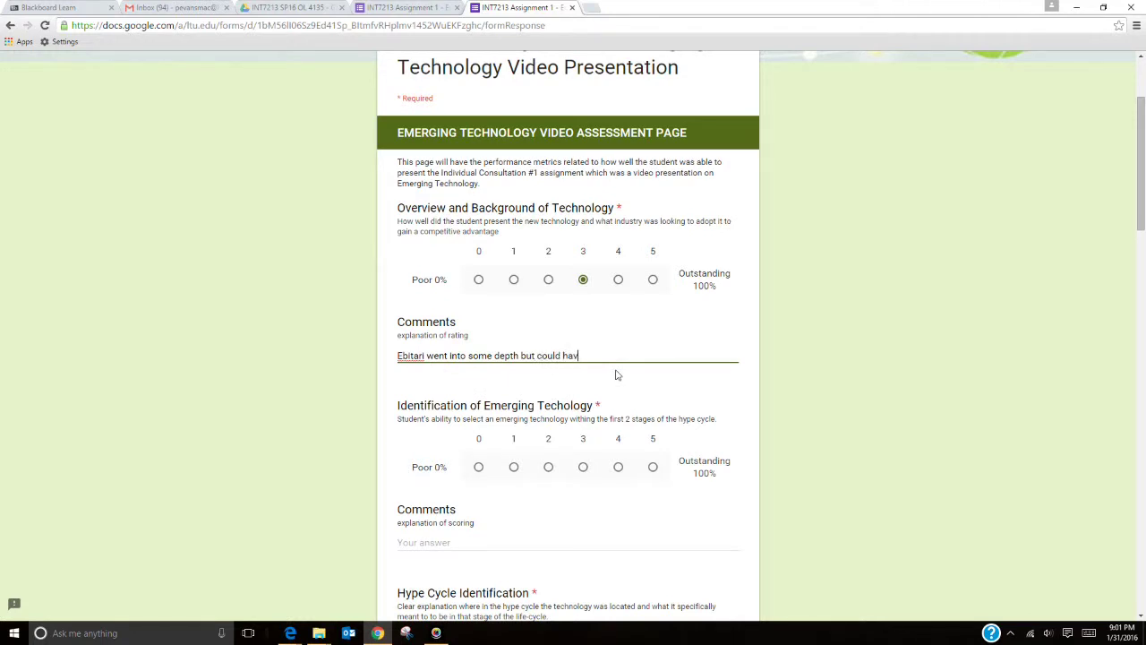
{"action": "type", "text": "e gone into more detail on (exa,"}
{"action": "scroll", "coordinate": [616, 374], "scroll_direction": "down", "scroll_amount": 3}
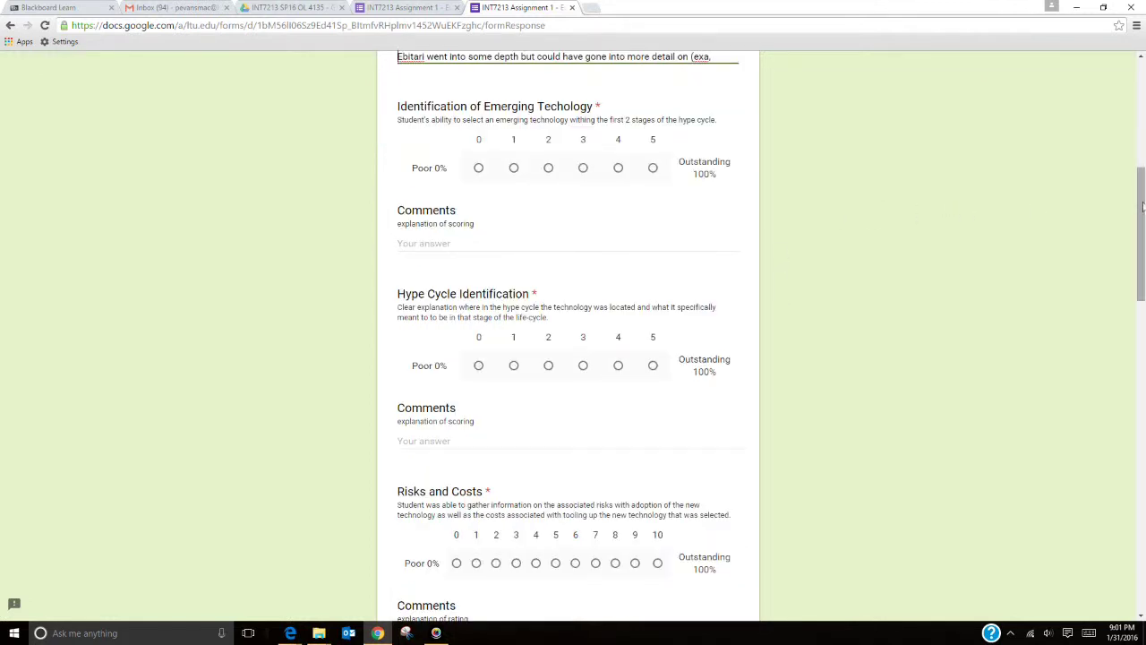
{"action": "left_click_drag", "start_coordinate": [1142, 206], "coordinate": [1137, 169]}
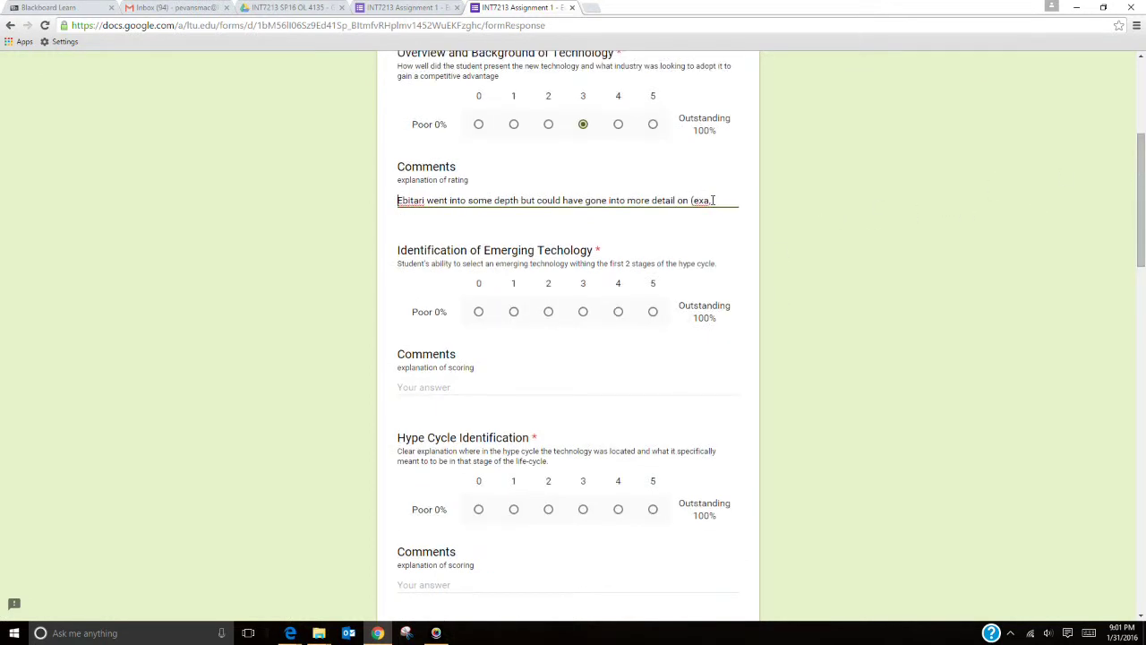
{"action": "type", "text": "mple)"}
Rate Identification of Emerging Technology 4 and comment "giev the comment and rationale for why you scored the way you did".
{"action": "scroll", "coordinate": [1142, 259], "scroll_direction": "down", "scroll_amount": 1}
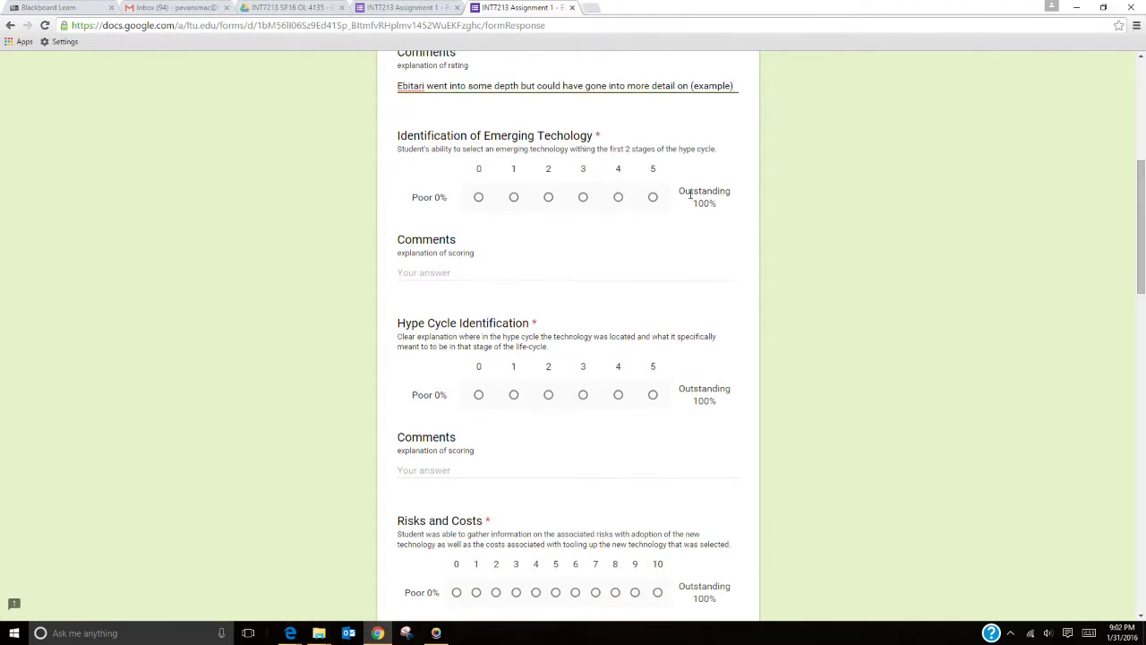
{"action": "left_click", "coordinate": [618, 198]}
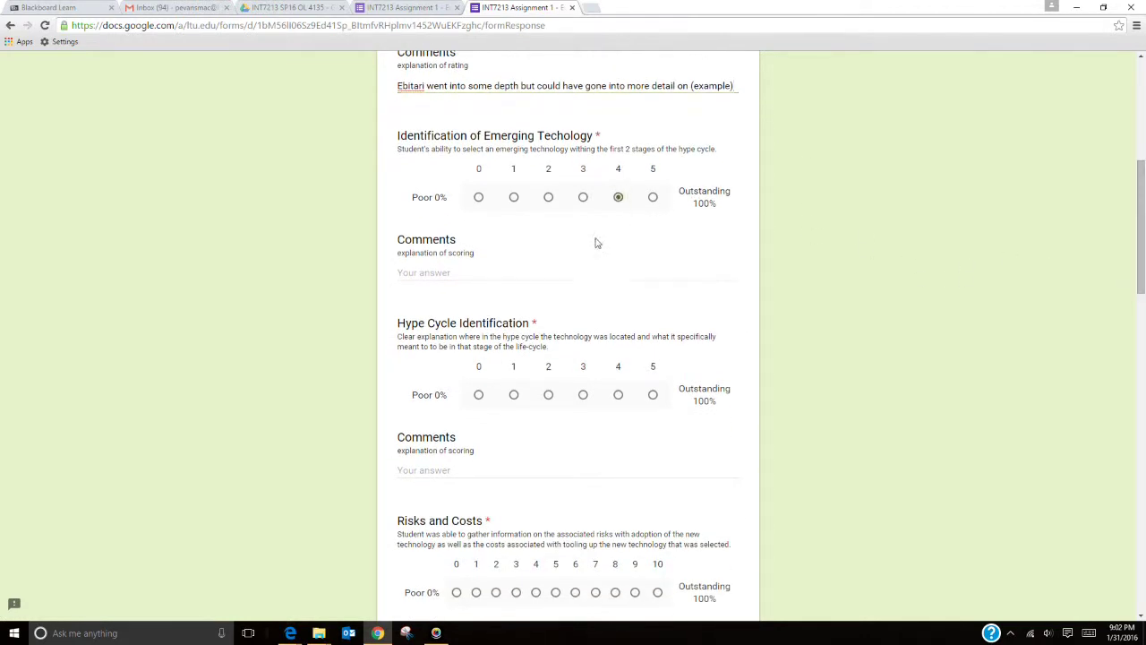
{"action": "left_click", "coordinate": [418, 271]}
{"action": "type", "text": "gi"}
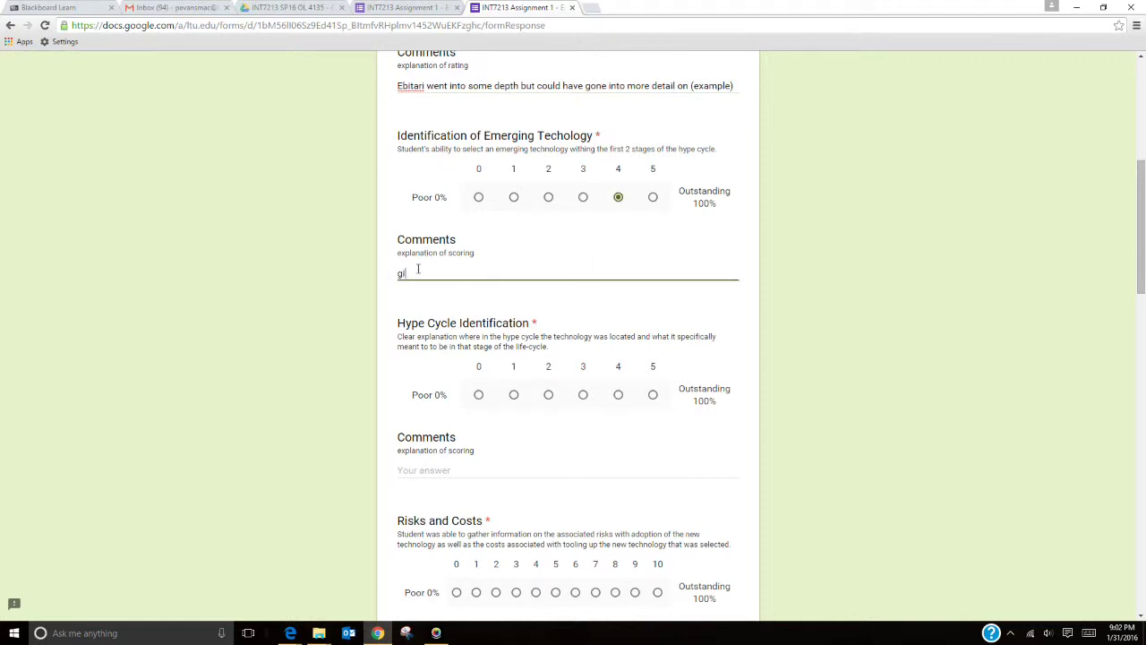
{"action": "type", "text": "ev the comment and rationale f"}
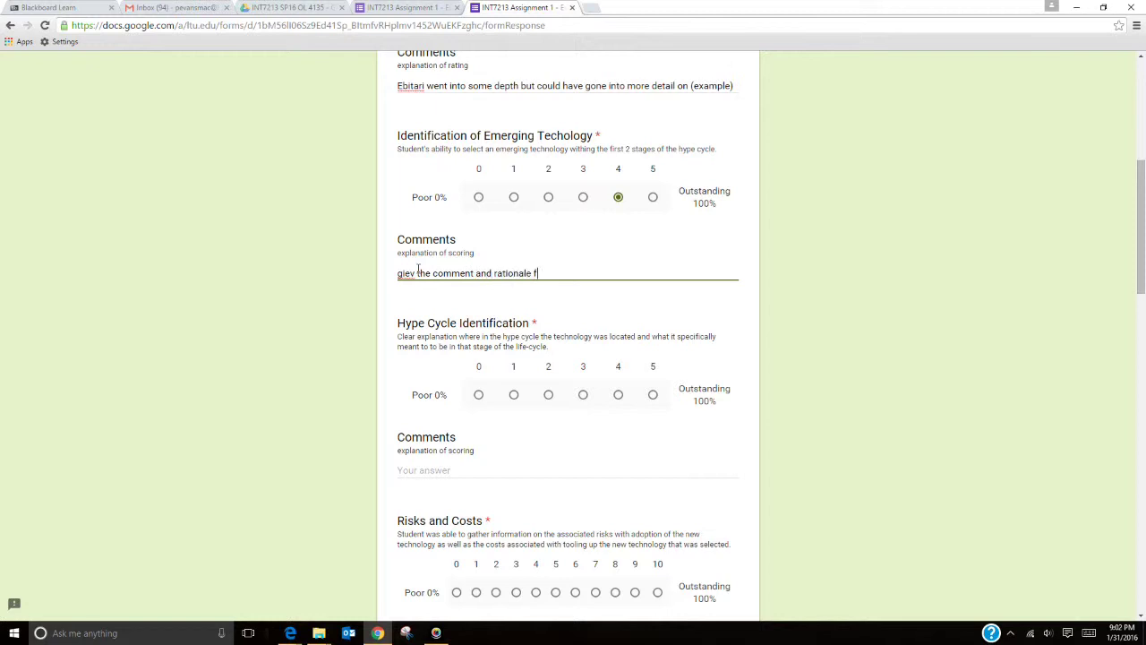
{"action": "type", "text": "or why you scored the way you did"}
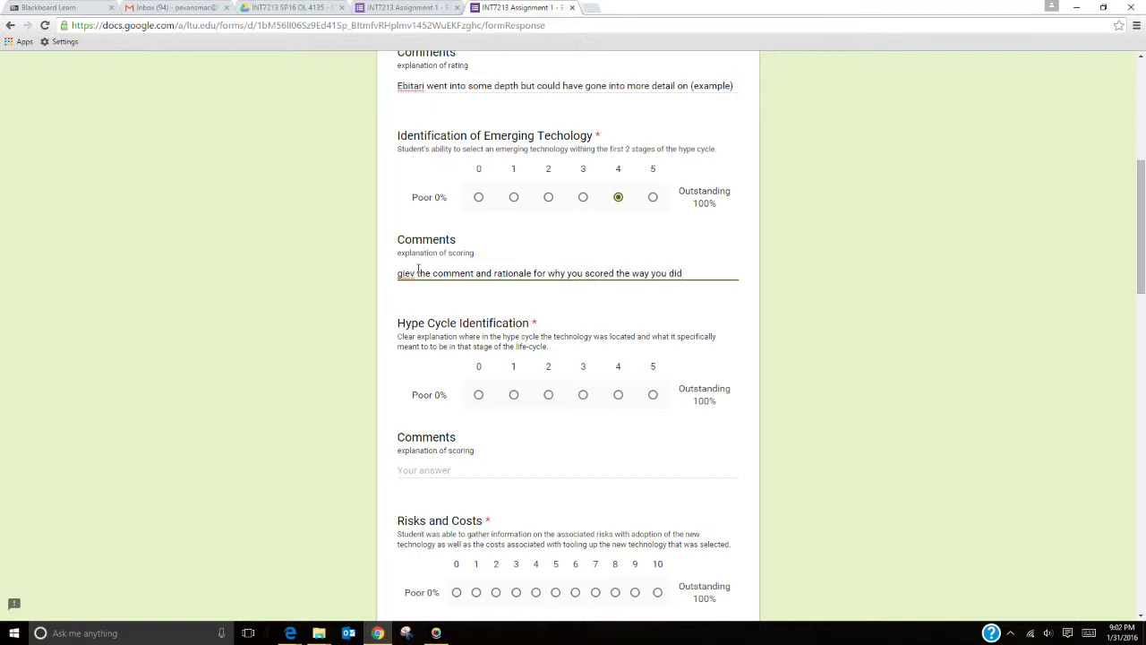
Rate Time Requirement 5, enter "Completed within 10 minute time requirement - GREAT JOB!!!" as the total score answer and submit the form.
{"action": "left_click_drag", "start_coordinate": [1142, 271], "coordinate": [1136, 591]}
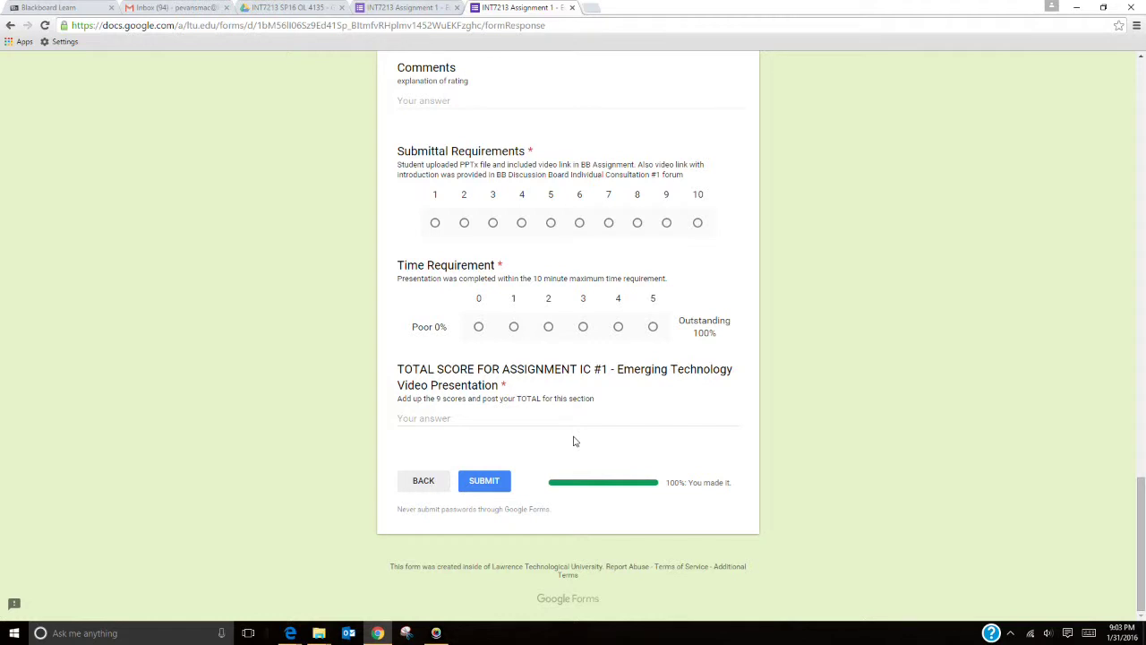
{"action": "left_click", "coordinate": [653, 327]}
{"action": "left_click", "coordinate": [459, 418]}
{"action": "type", "text": "Completed"}
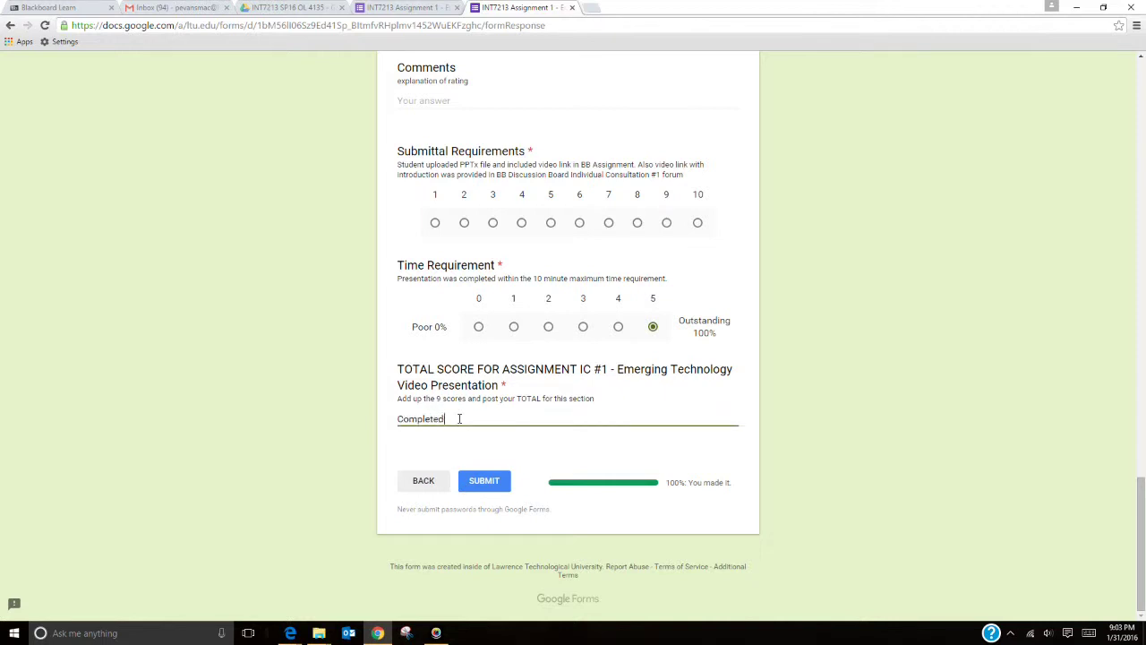
{"action": "type", "text": " within 10 minute time requirement - GREAT JO"}
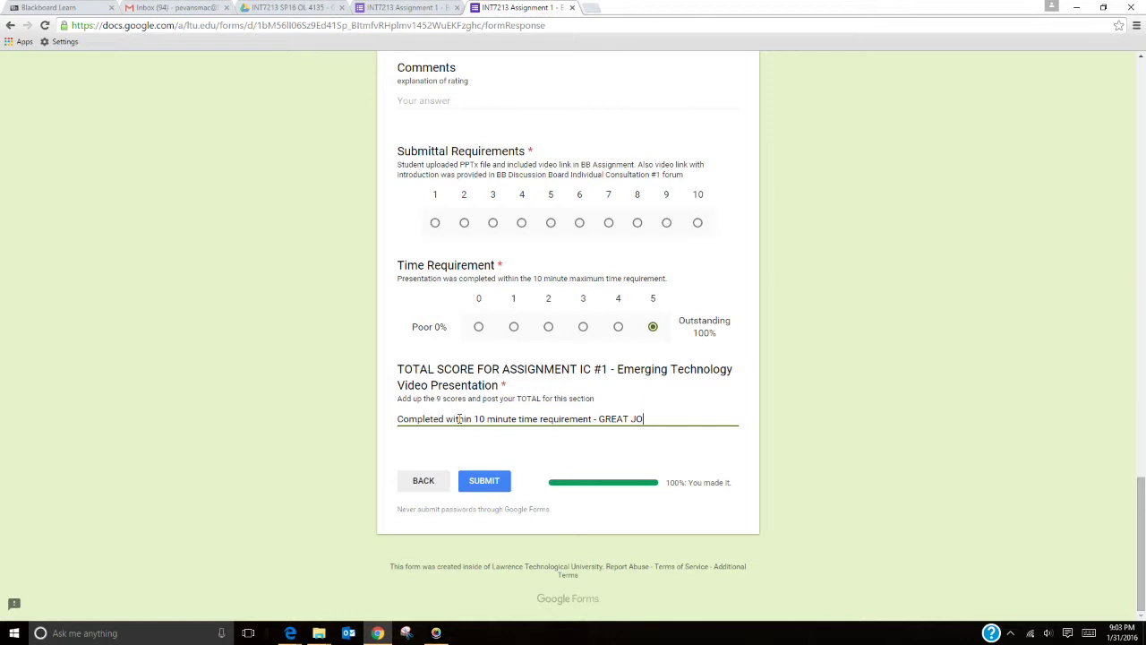
{"action": "type", "text": "B!!!"}
{"action": "left_click", "coordinate": [478, 486]}
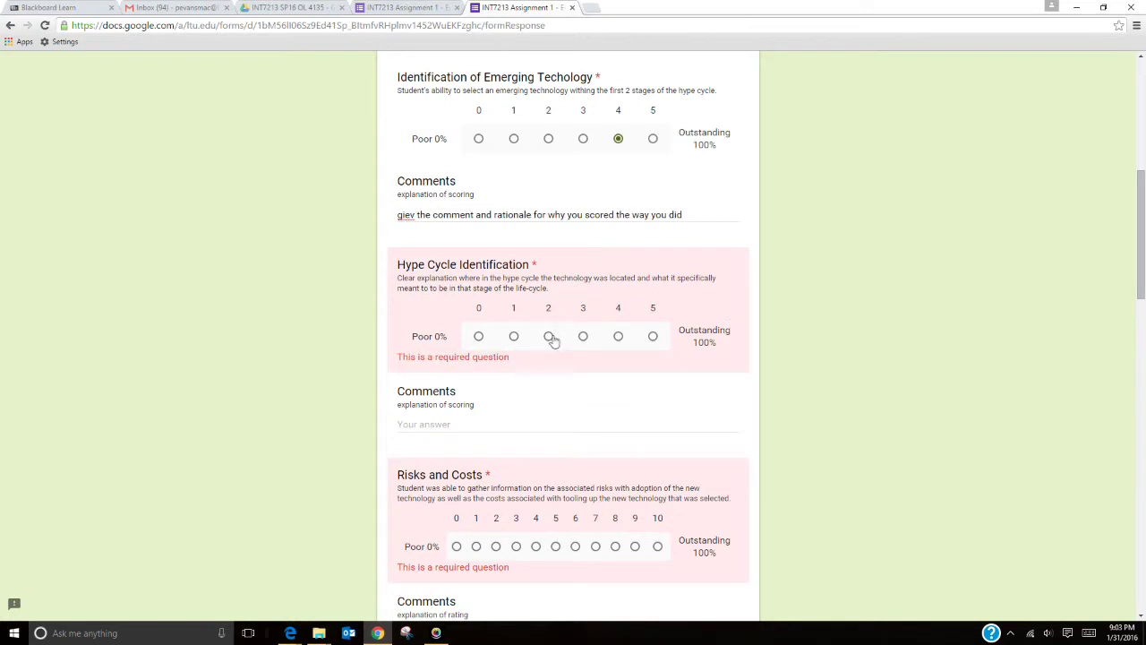
Correct the misspelled "giev" to "give" in the Identification of Emerging Technology comment.
{"action": "right_click", "coordinate": [402, 216]}
{"action": "left_click", "coordinate": [417, 235]}
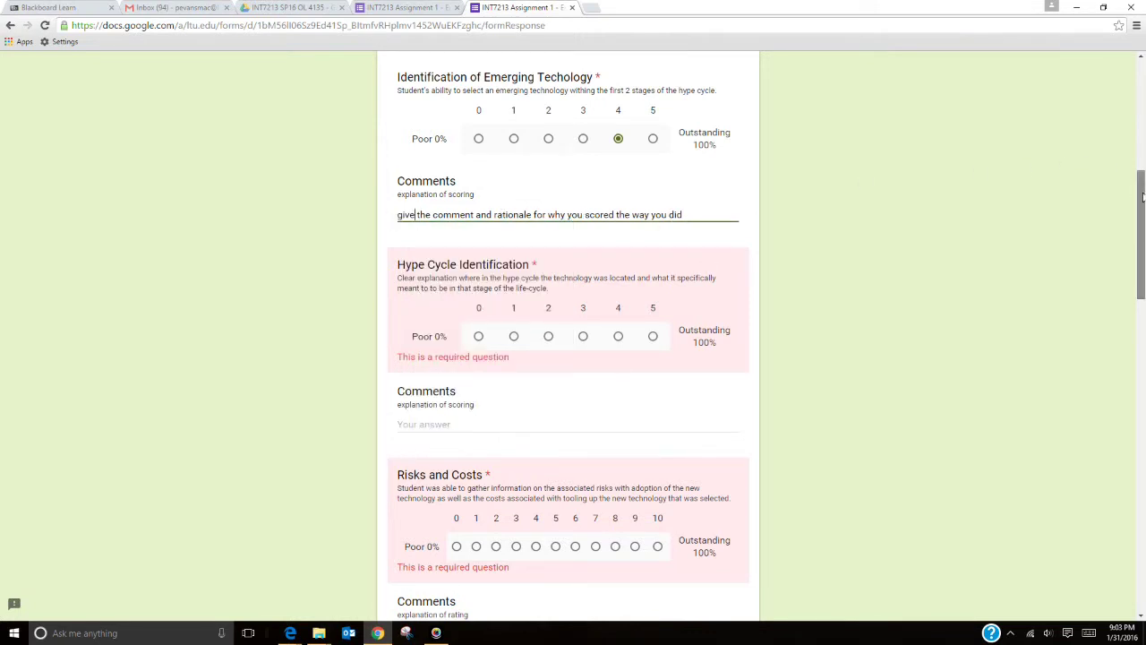
{"action": "left_click_drag", "start_coordinate": [1137, 189], "coordinate": [1137, 206]}
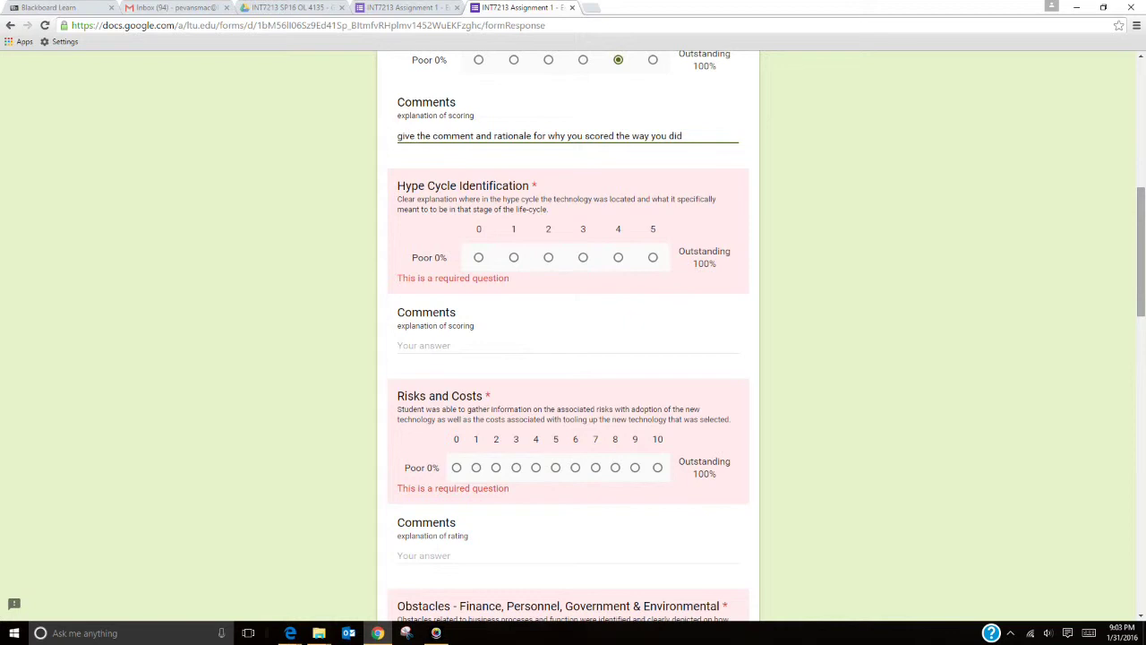